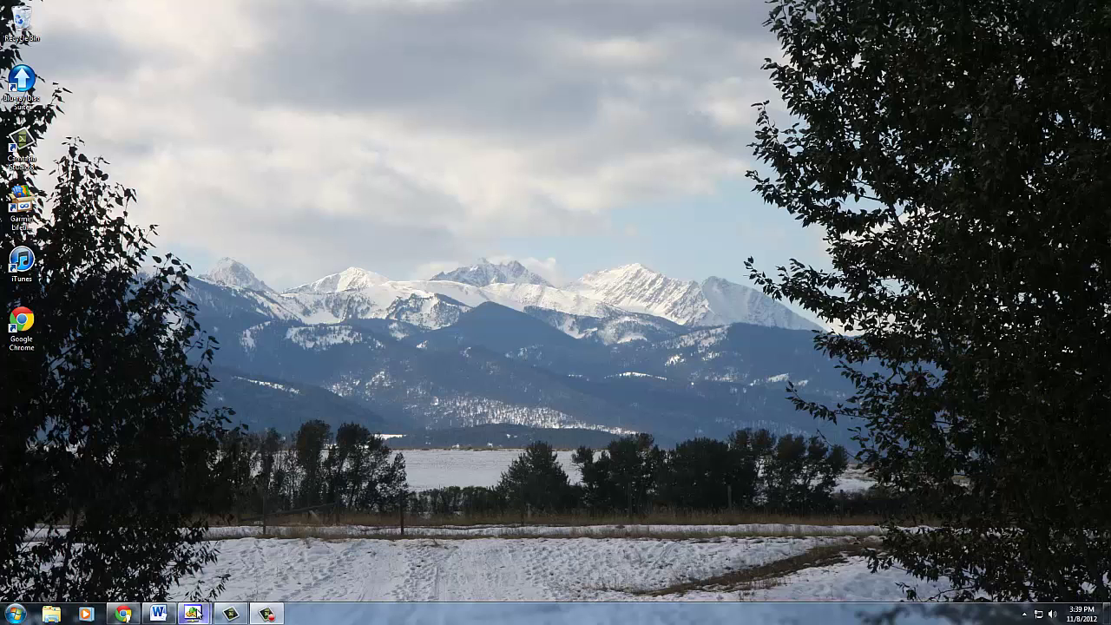
- Switch to Chrome, open YouTube in a new tab, and search for "virtualroof initial login"
{"action": "mouse_move", "coordinate": [195, 613]}
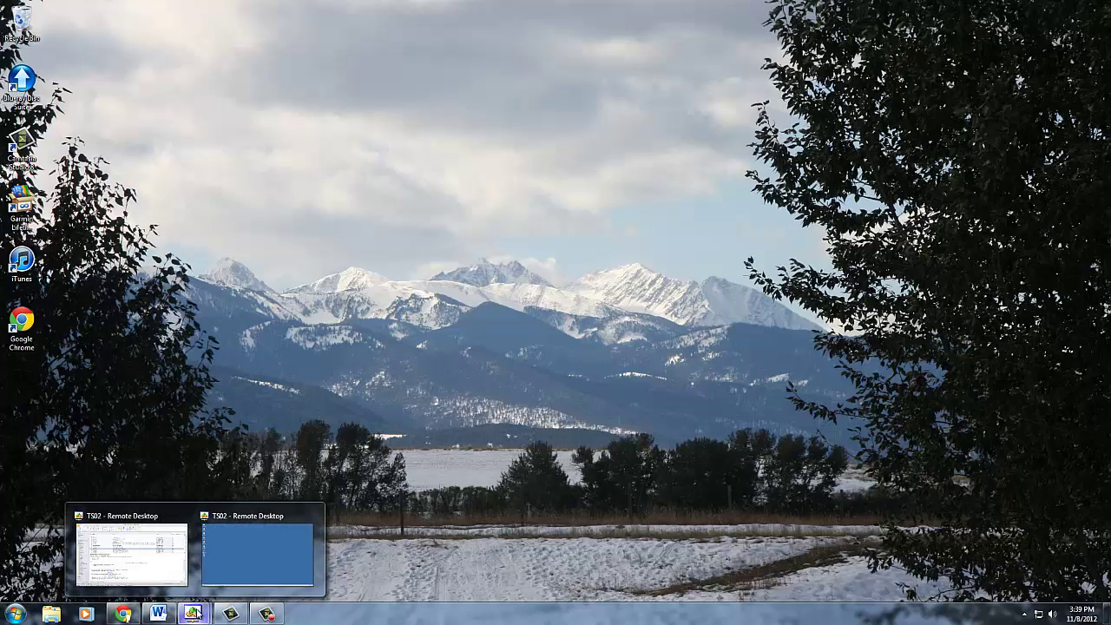
{"action": "left_click", "coordinate": [124, 614]}
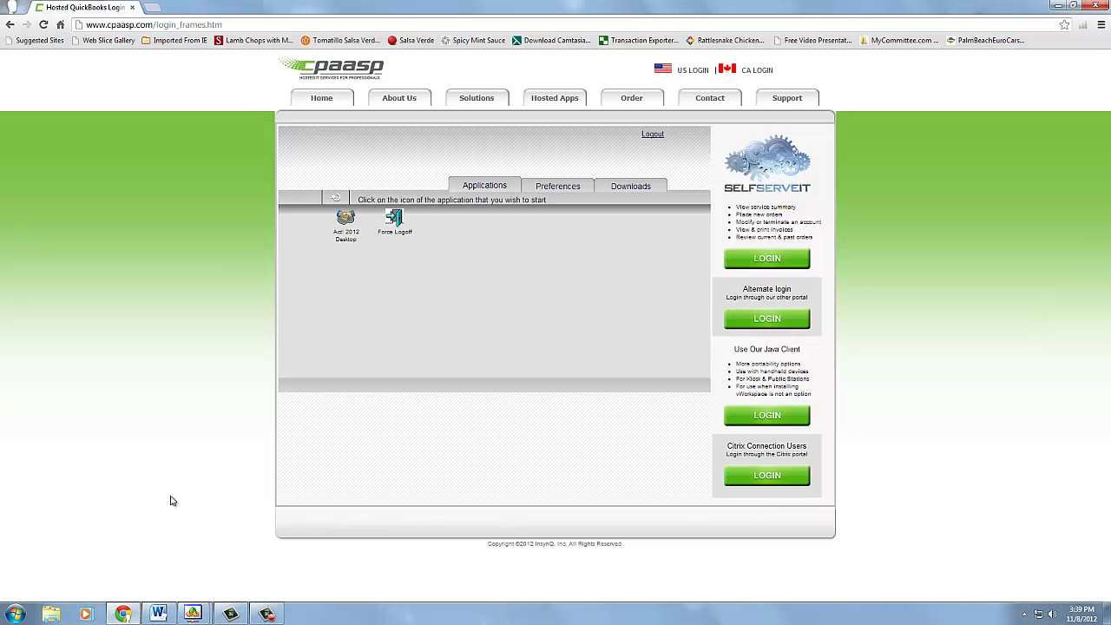
{"action": "left_click", "coordinate": [153, 7]}
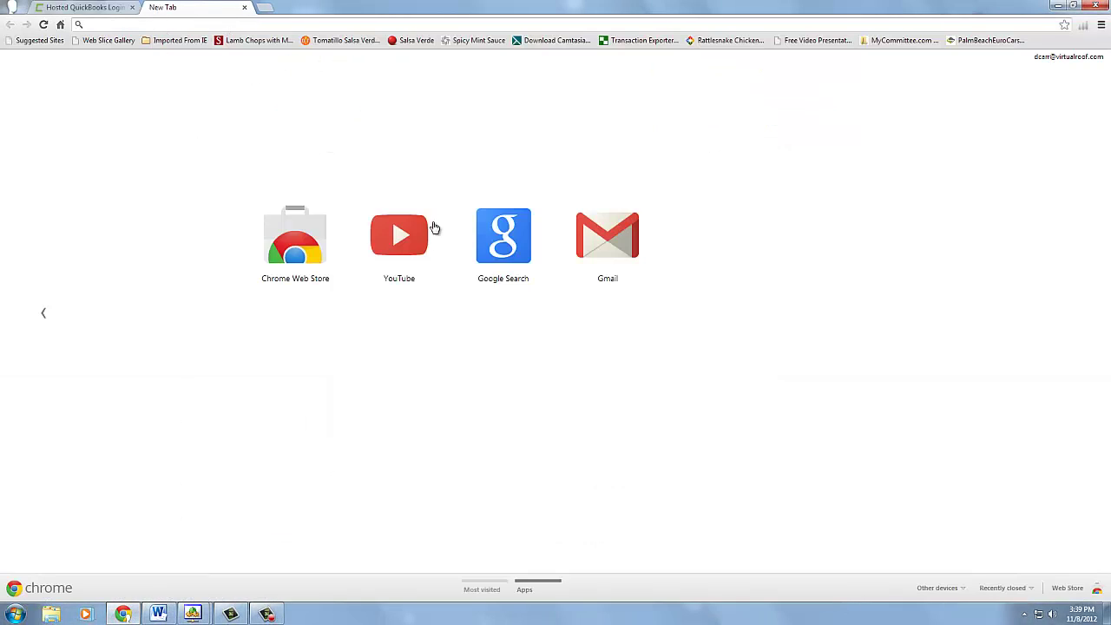
{"action": "left_click", "coordinate": [415, 239]}
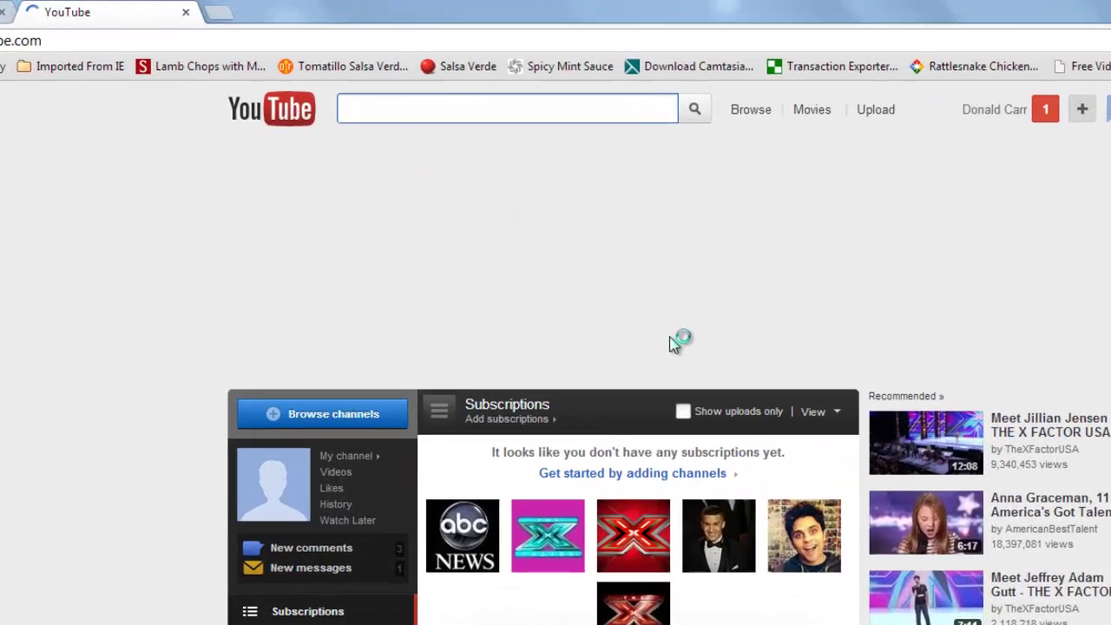
{"action": "type", "text": "virtual"}
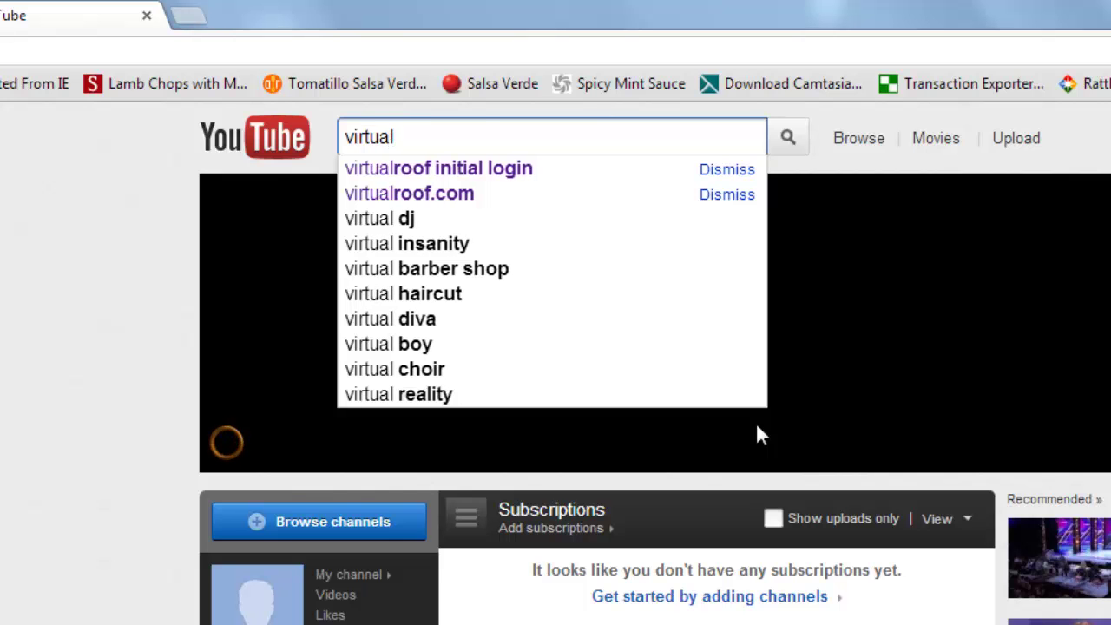
{"action": "key", "text": "Down"}
{"action": "key", "text": "Return"}
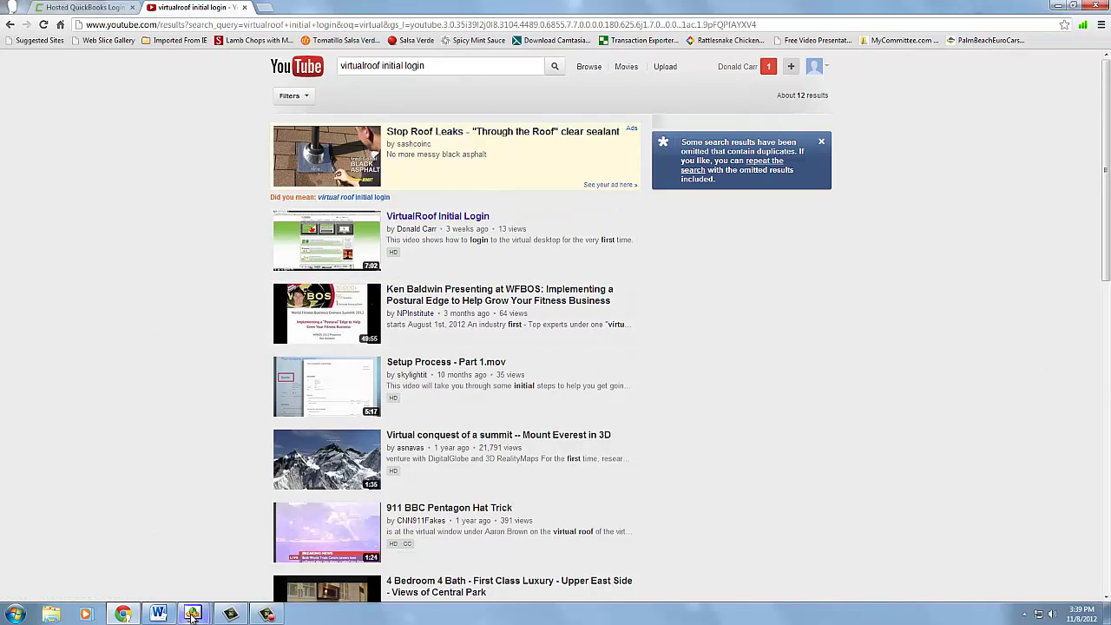
- Switch to the Sage ACT! remote desktop session and open the ACTRemotedemo database, logging on with the user name and password
{"action": "mouse_move", "coordinate": [195, 615]}
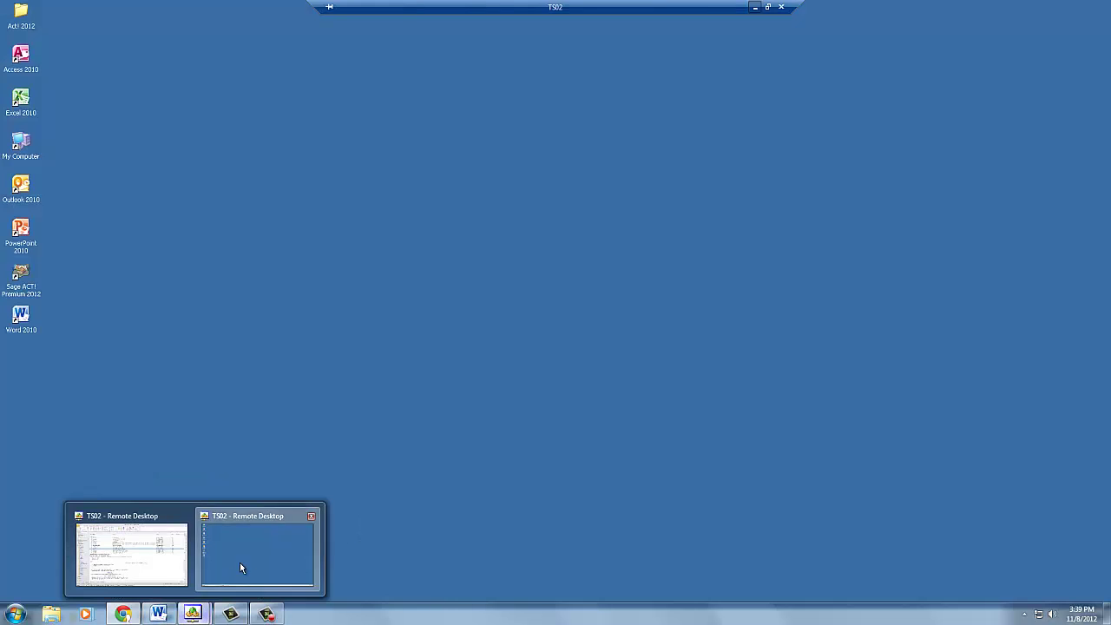
{"action": "left_click", "coordinate": [240, 562]}
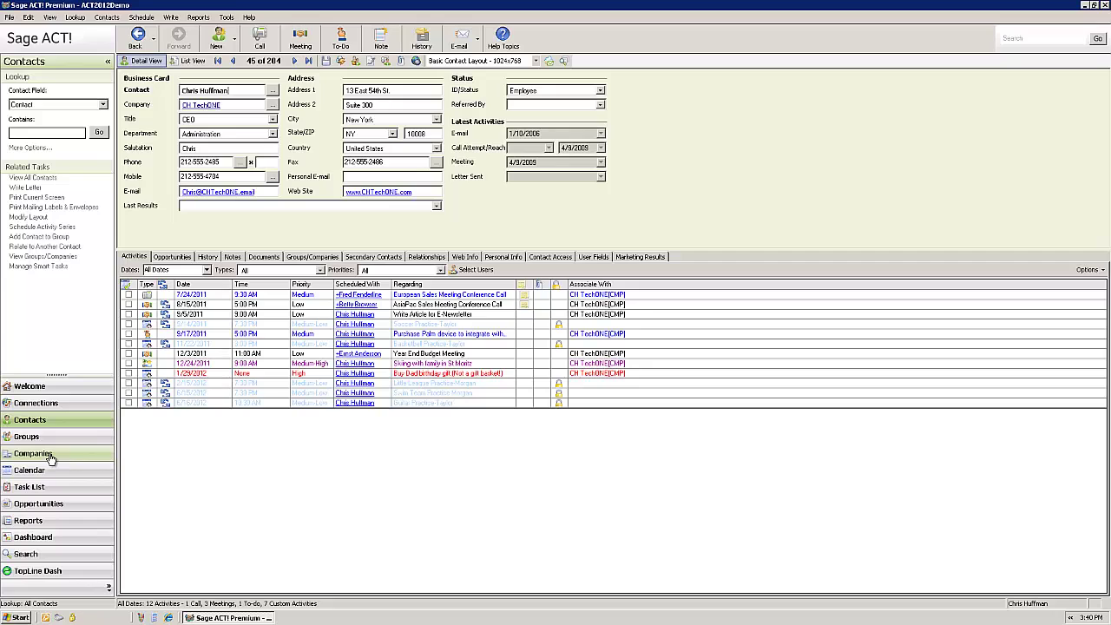
{"action": "left_click", "coordinate": [9, 18]}
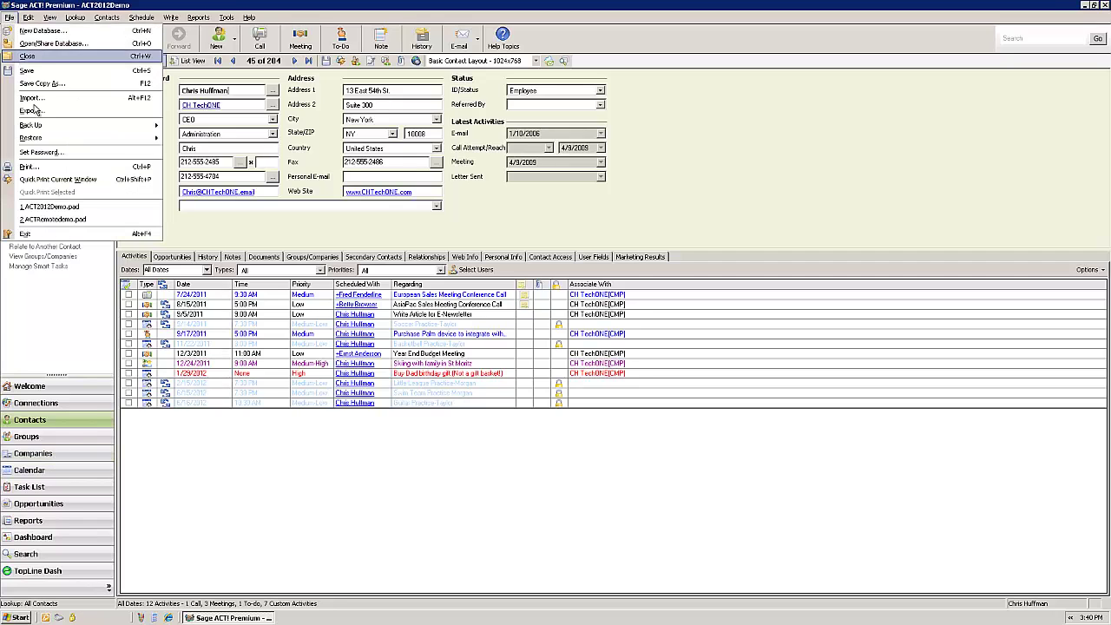
{"action": "left_click", "coordinate": [54, 220]}
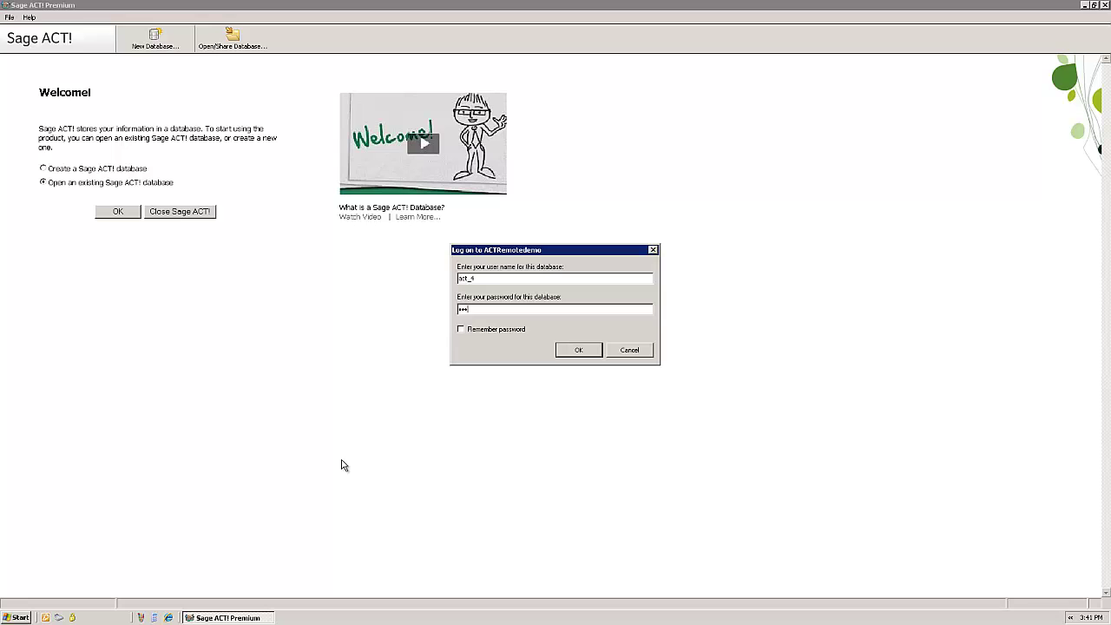
{"action": "key", "text": "Return"}
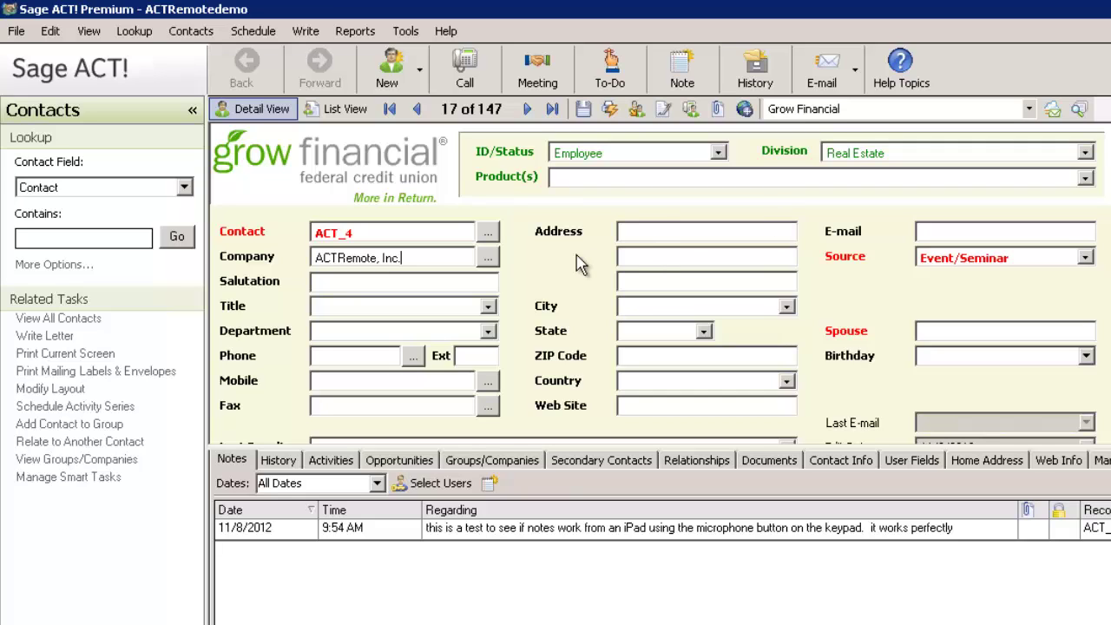
- Review the ID/Status field's drop-down options and its editable list of values on the current contact record
{"action": "left_click", "coordinate": [719, 153]}
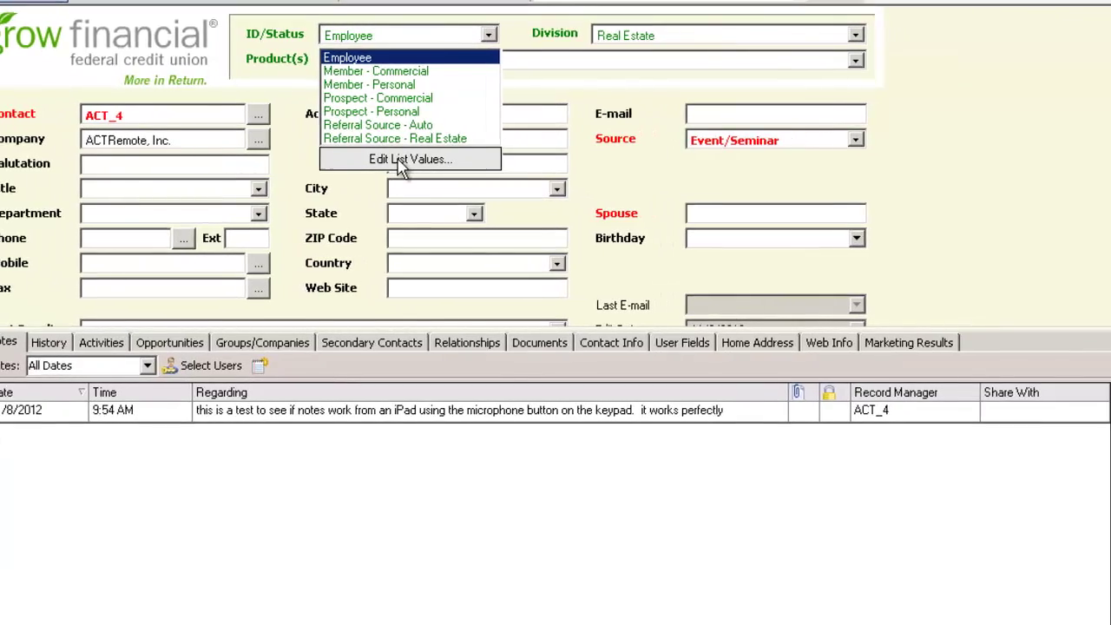
{"action": "left_click", "coordinate": [640, 276]}
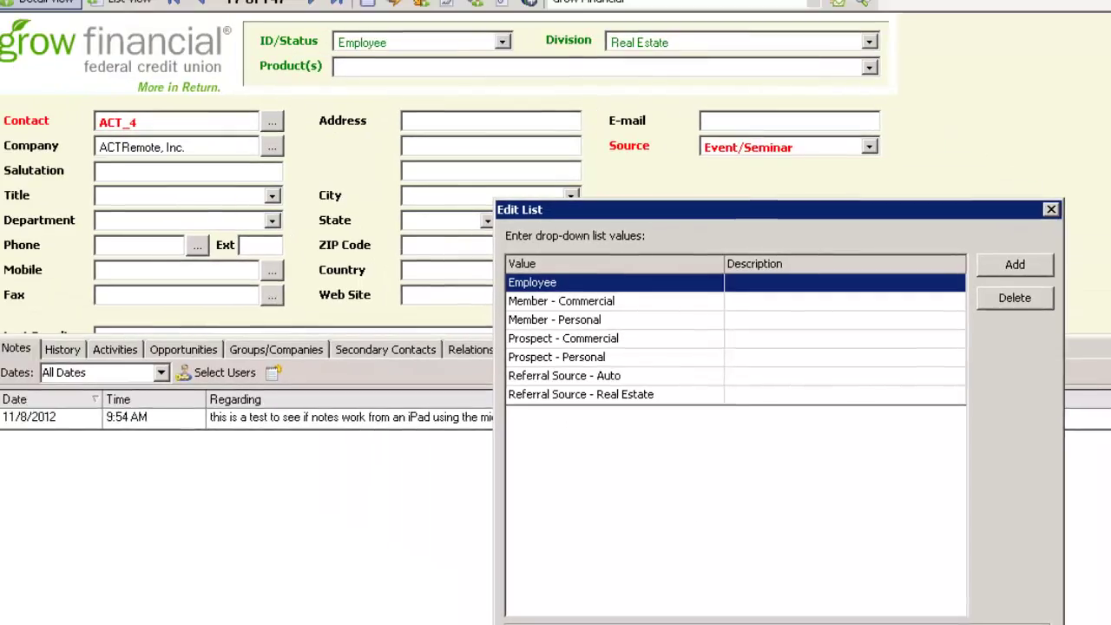
{"action": "left_click", "coordinate": [1014, 621]}
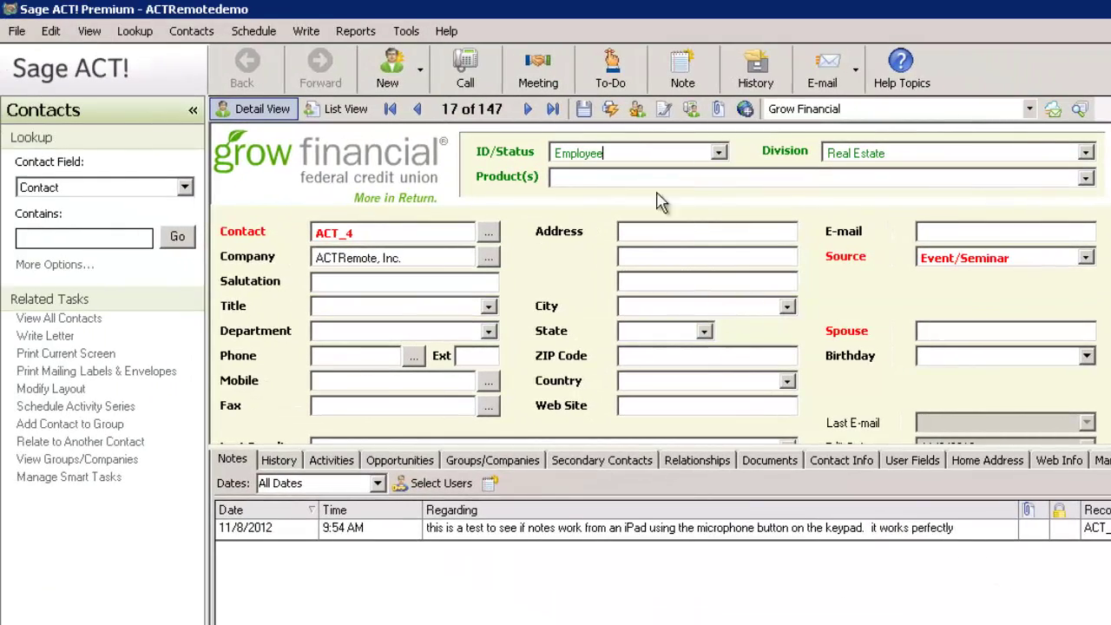
- Look up contacts whose ID/Status starts with Referral Source - Auto and open the Courtesy Toyota contact record
{"action": "right_click", "coordinate": [422, 42]}
{"action": "left_click", "coordinate": [680, 254]}
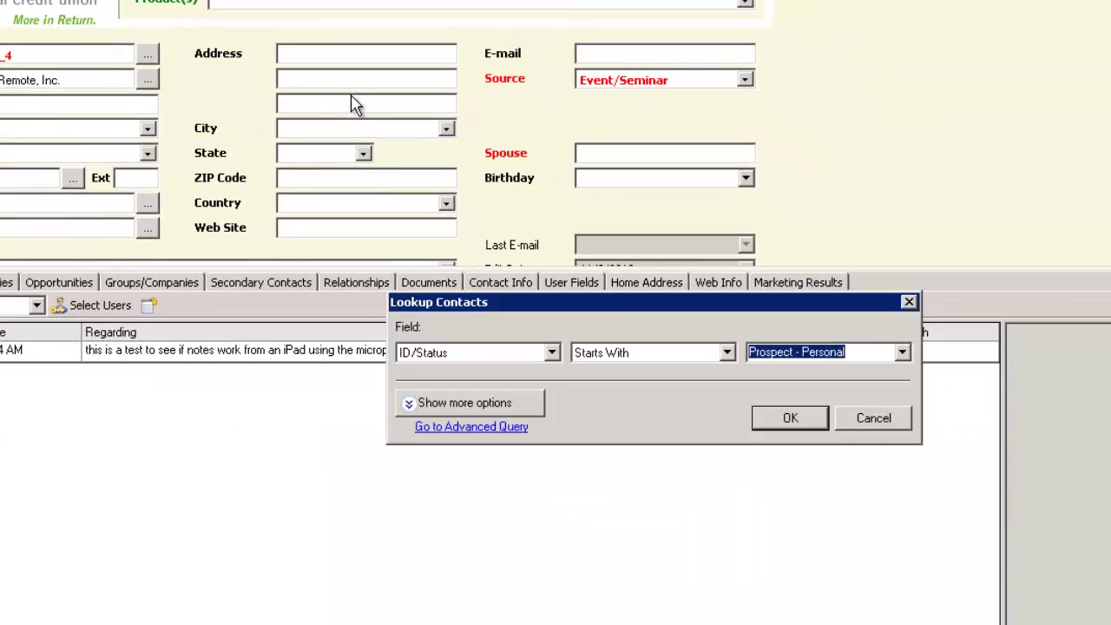
{"action": "left_click", "coordinate": [902, 352]}
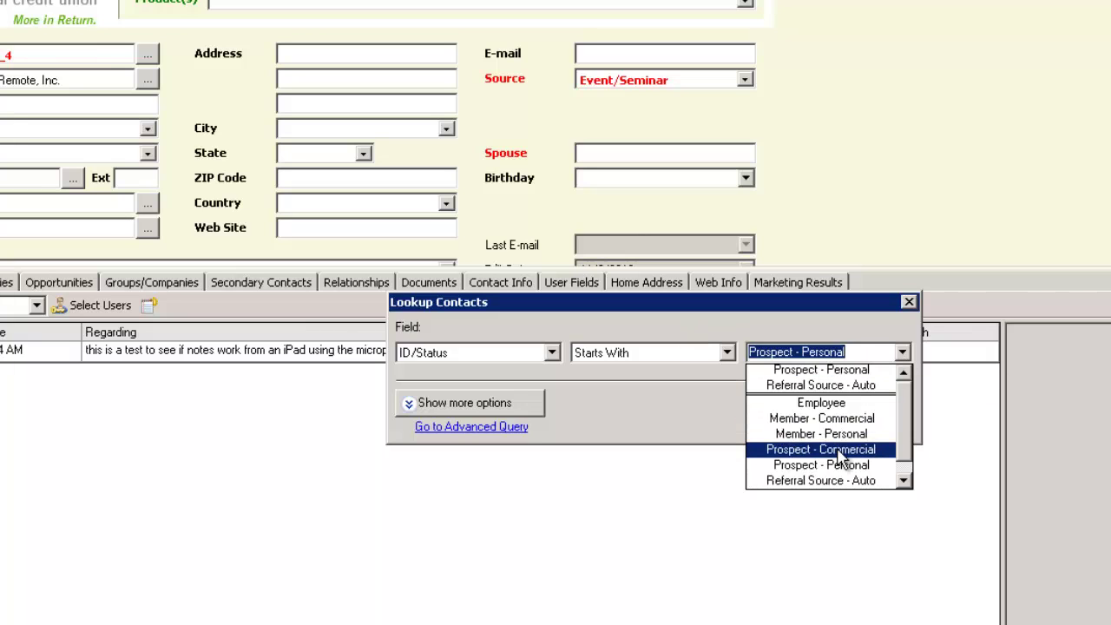
{"action": "left_click", "coordinate": [840, 483]}
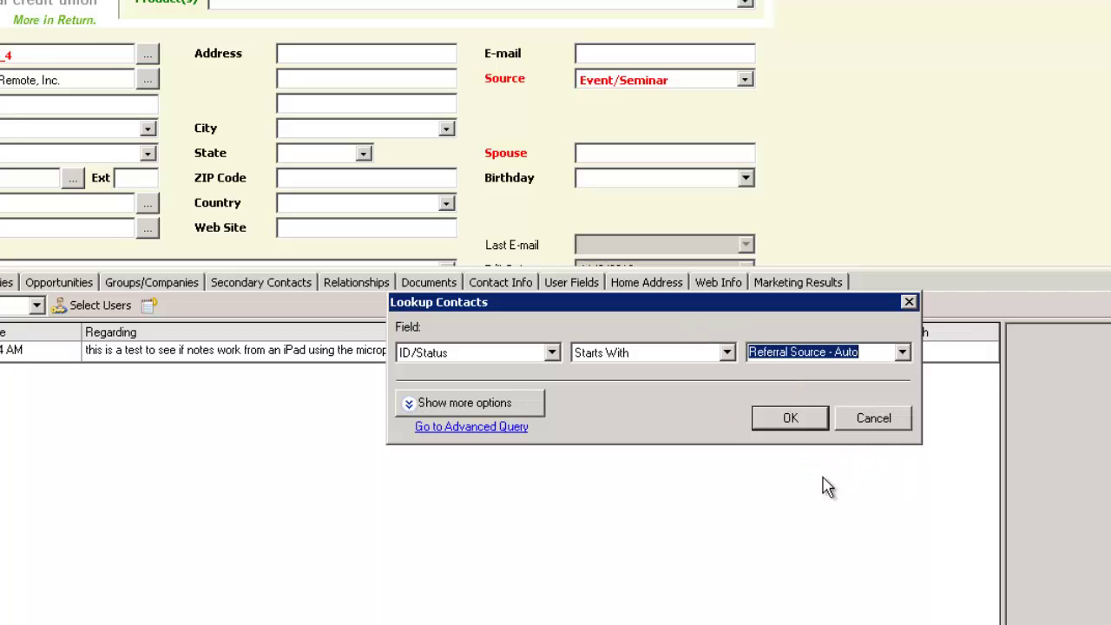
{"action": "left_click", "coordinate": [791, 419]}
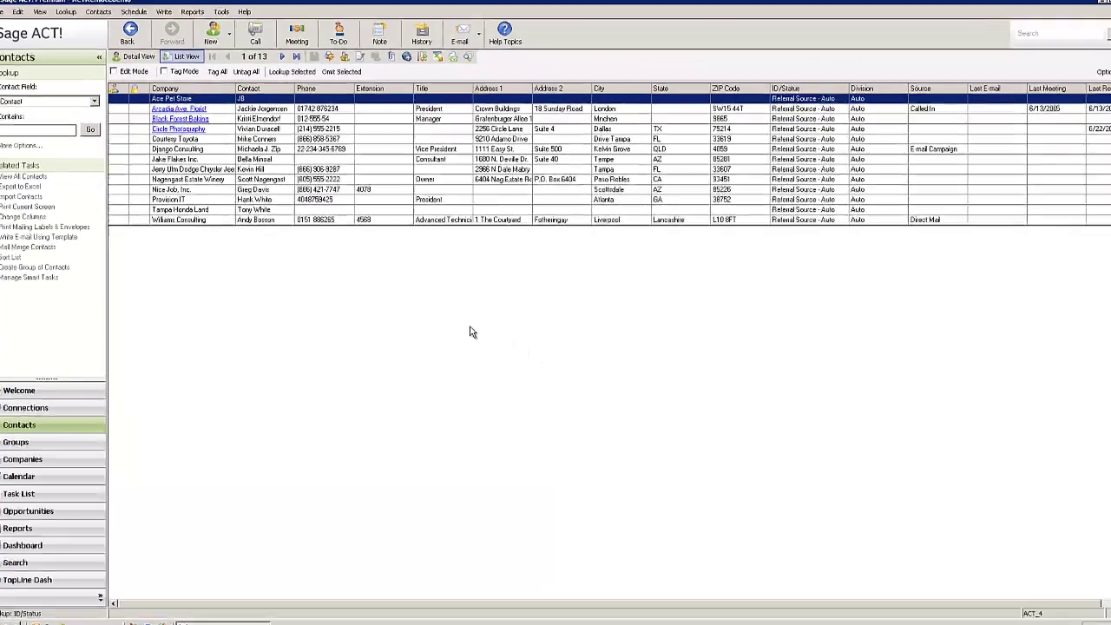
{"action": "double_click", "coordinate": [197, 144]}
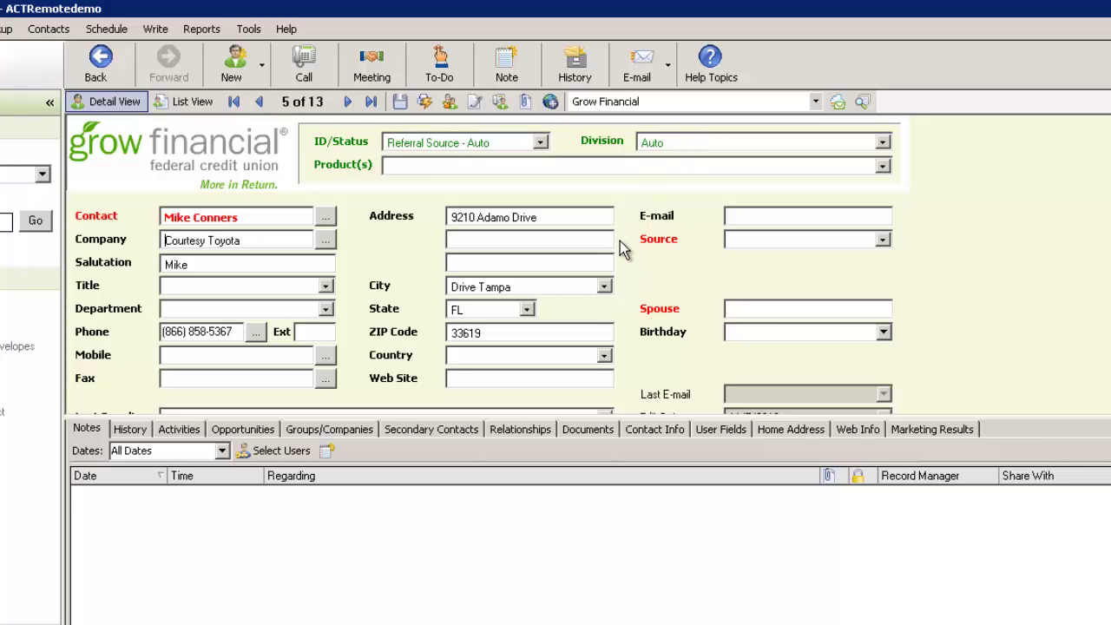
- Review the Division field's editable list values and the Product(s) options on the Courtesy Toyota record
{"action": "left_click", "coordinate": [882, 143]}
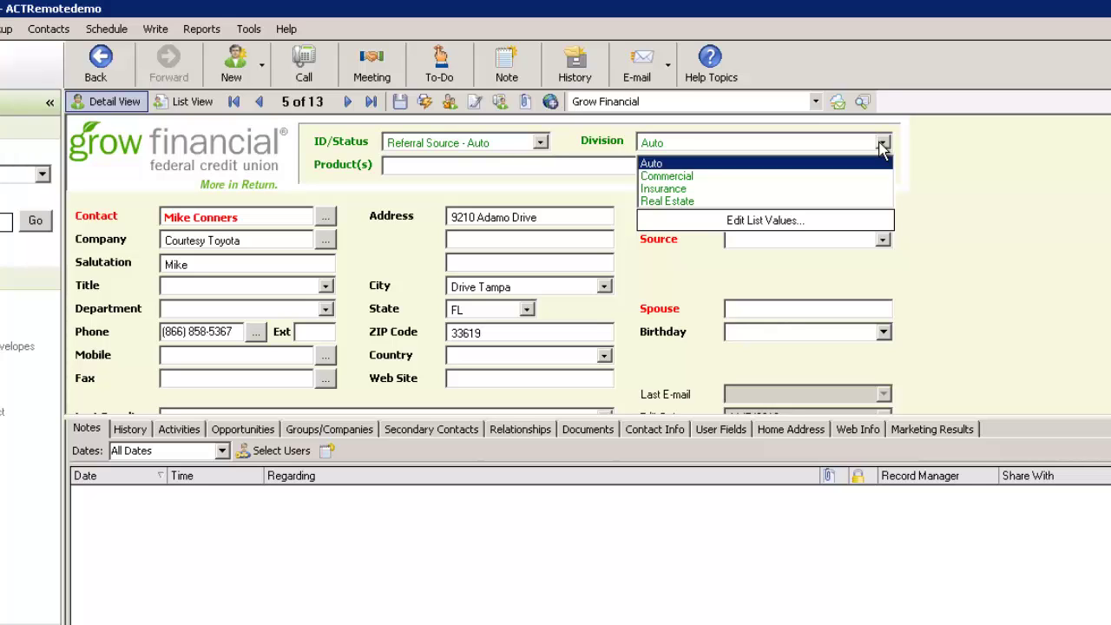
{"action": "left_click", "coordinate": [764, 221]}
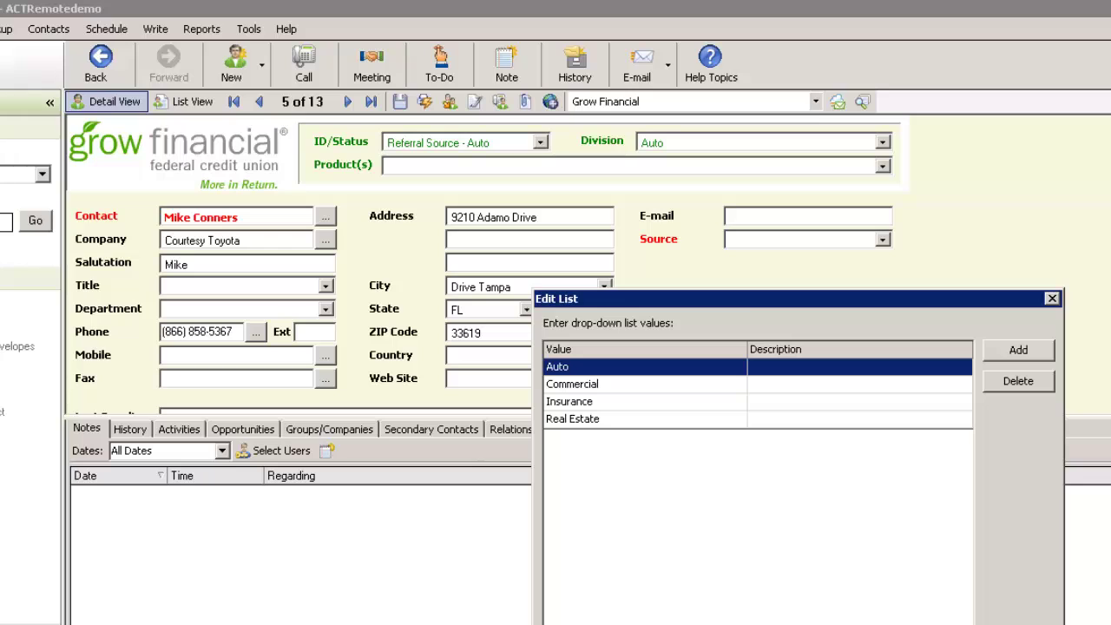
{"action": "key", "text": "Escape"}
{"action": "left_click", "coordinate": [420, 165]}
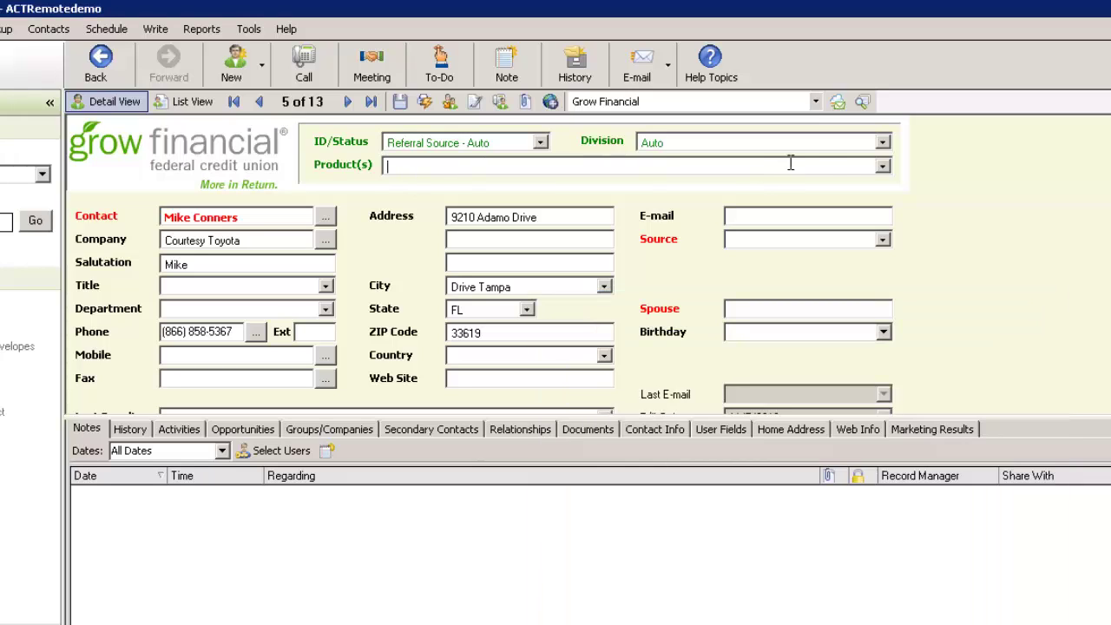
{"action": "left_click", "coordinate": [883, 166]}
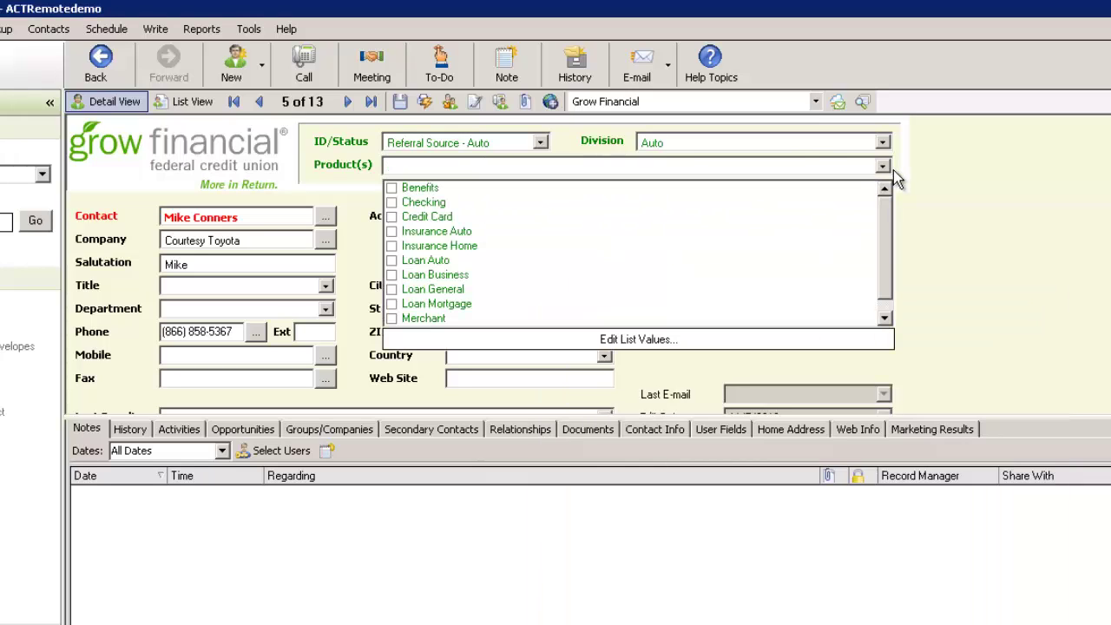
{"action": "left_click", "coordinate": [984, 271]}
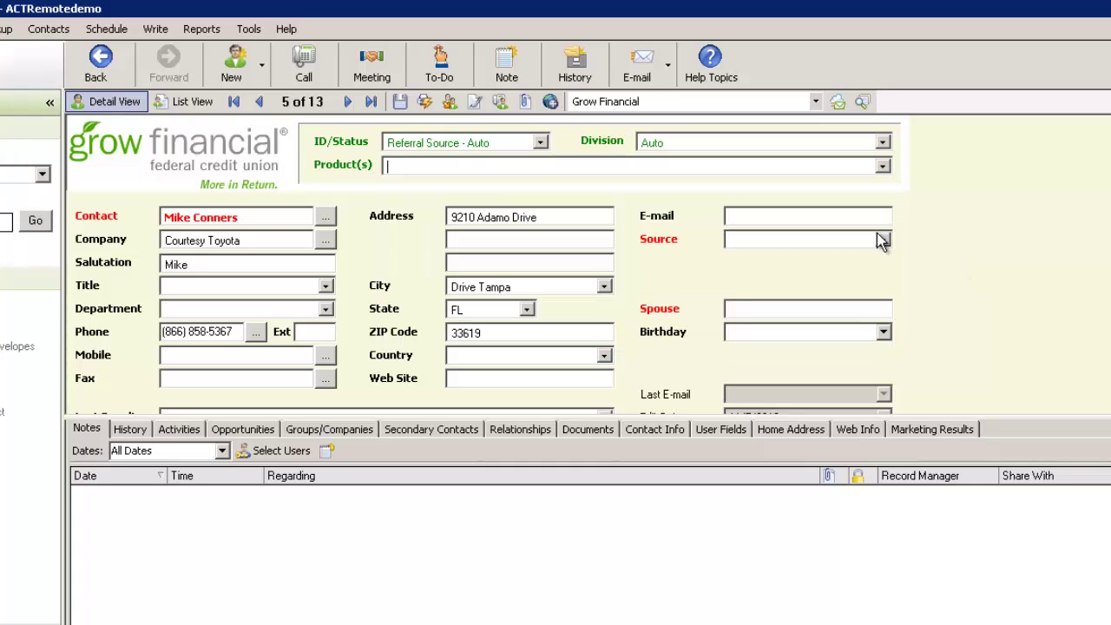
- Look up contacts whose ID/Status starts with Prospect - Personal and open the A1 Services of UK contact record
{"action": "right_click", "coordinate": [499, 146]}
{"action": "left_click", "coordinate": [565, 256]}
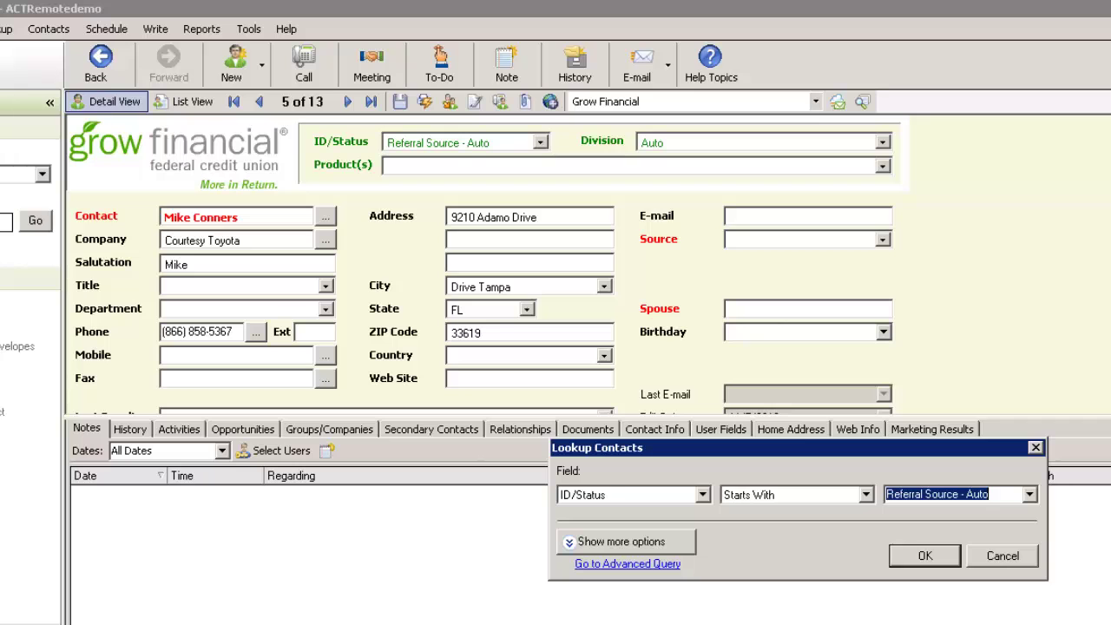
{"action": "type", "text": "Prospect"}
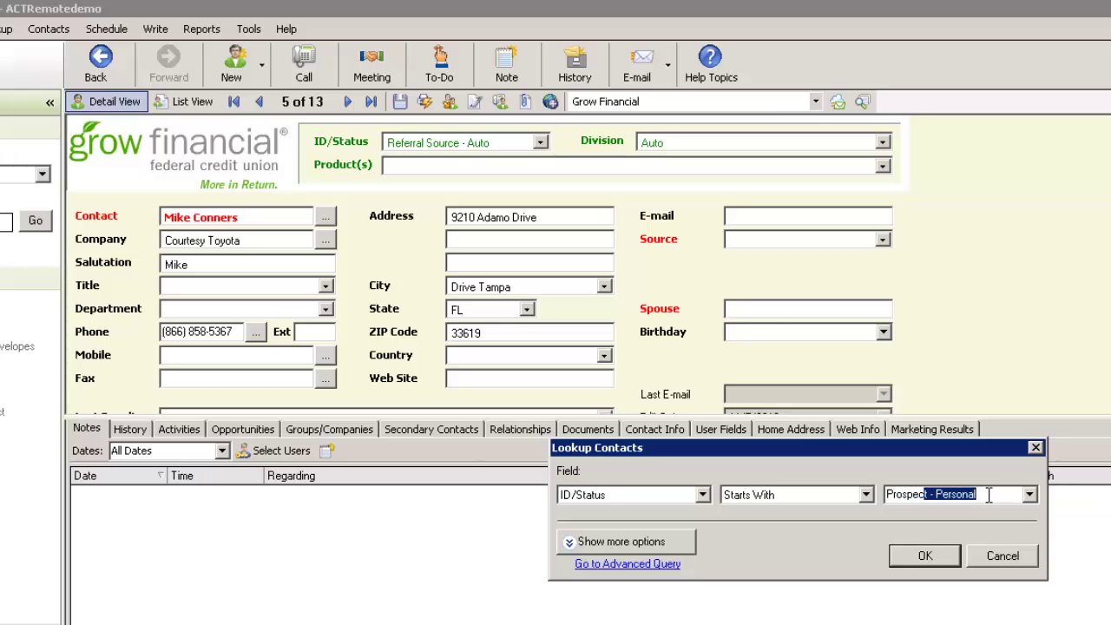
{"action": "key", "text": "Return"}
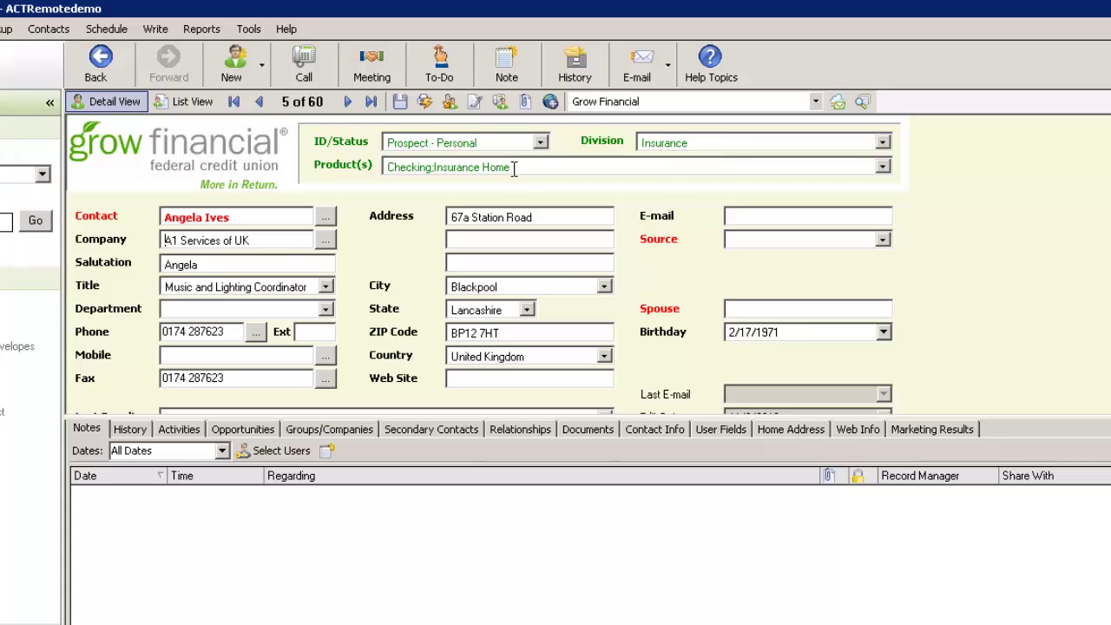
- Check the Division options on the A1 Services of UK record and add Credit Card to its Product(s)
{"action": "left_click", "coordinate": [882, 144]}
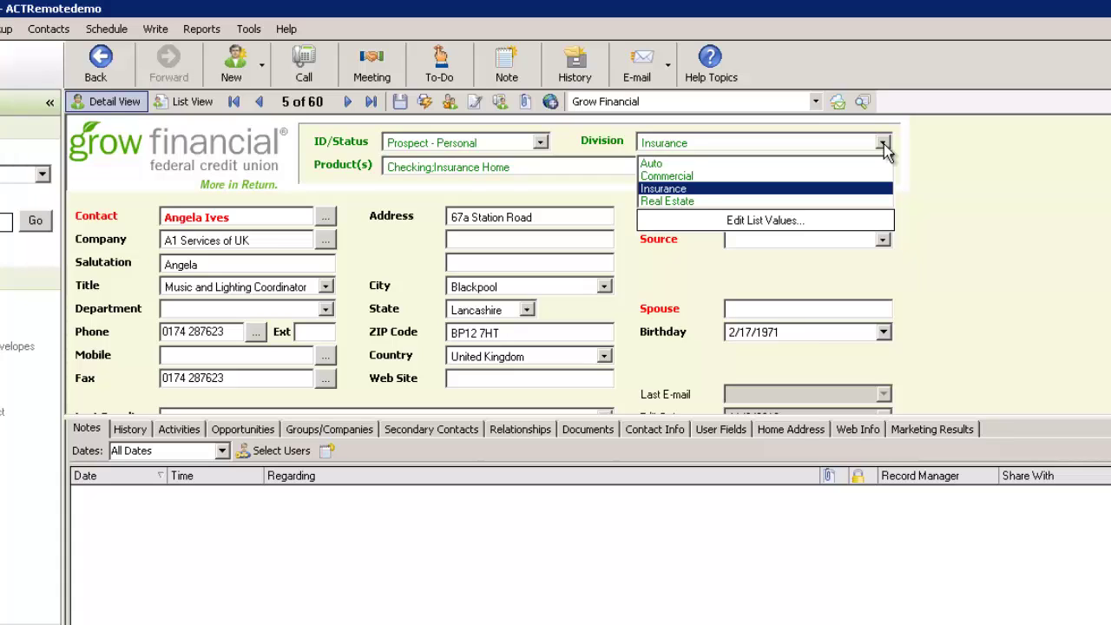
{"action": "left_click", "coordinate": [883, 144]}
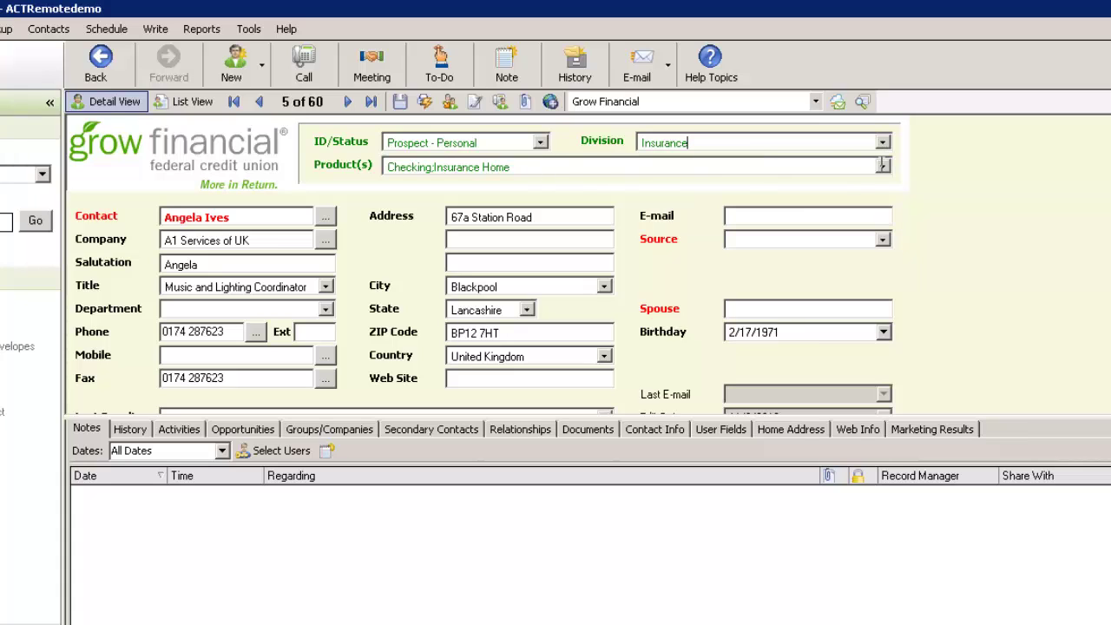
{"action": "left_click", "coordinate": [883, 168]}
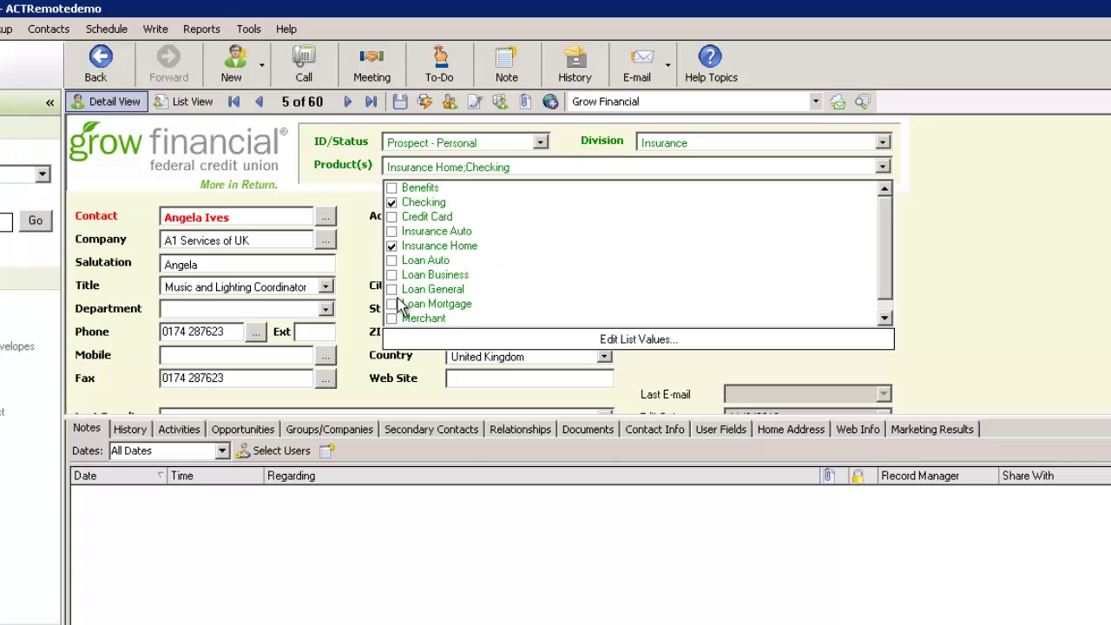
{"action": "left_click", "coordinate": [393, 217]}
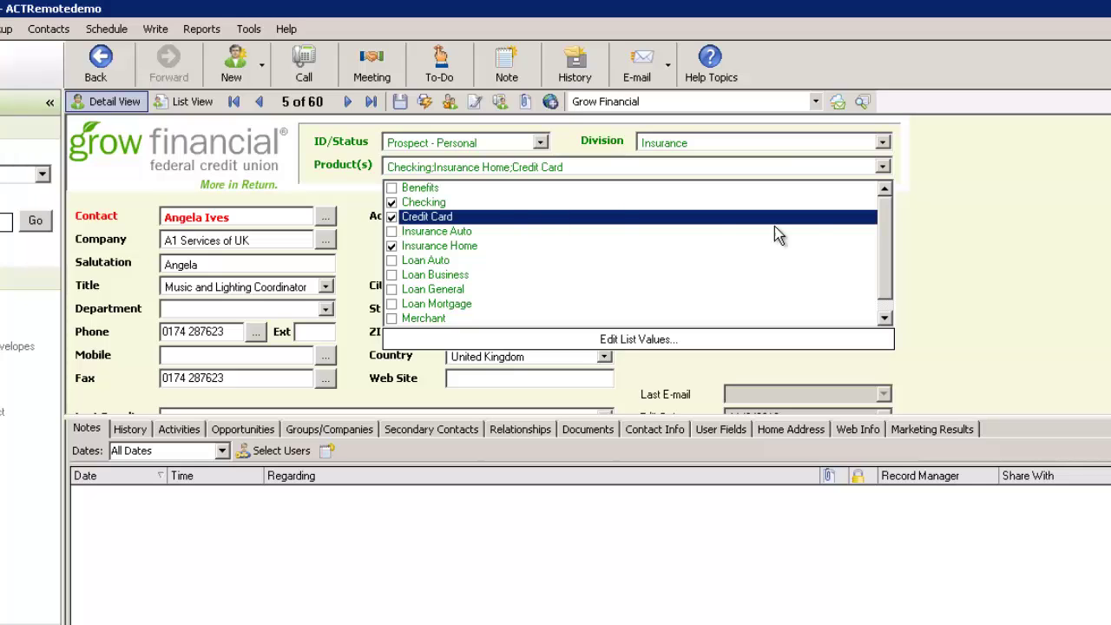
{"action": "left_click", "coordinate": [944, 224]}
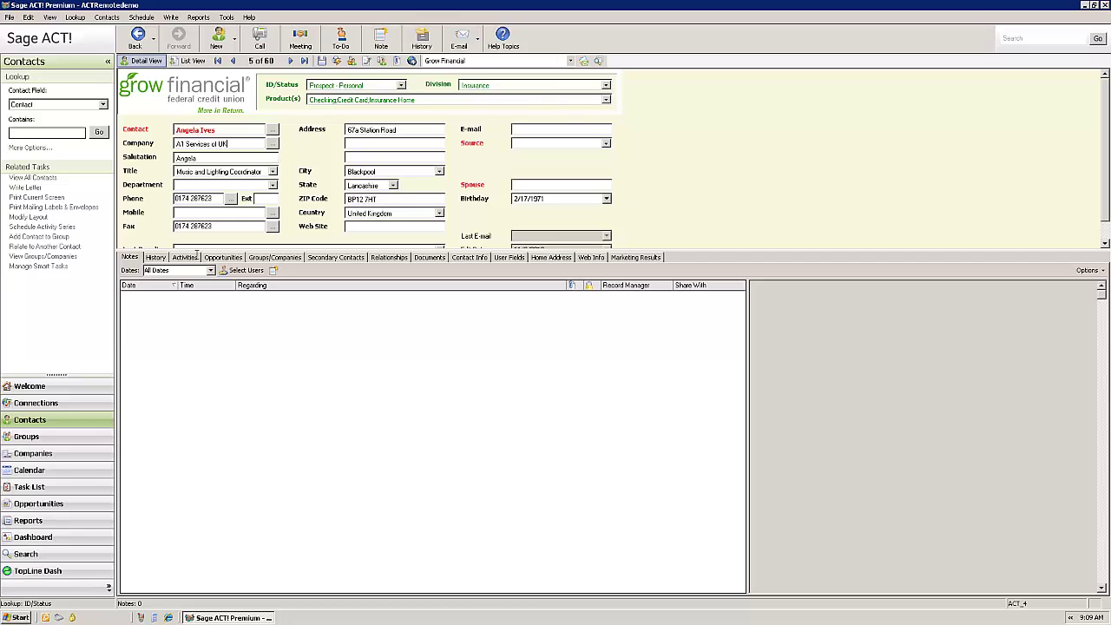
- View the opportunities list and the TopLine Dash dashboards Personal by Division and Source of Auto Business
{"action": "left_click", "coordinate": [49, 508]}
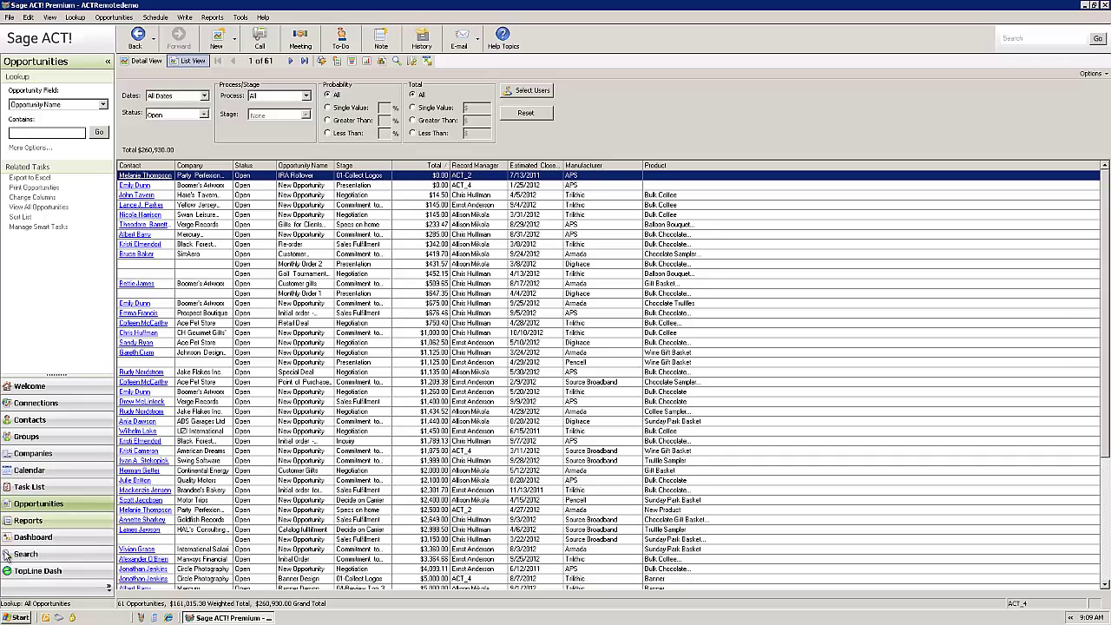
{"action": "left_click", "coordinate": [26, 573]}
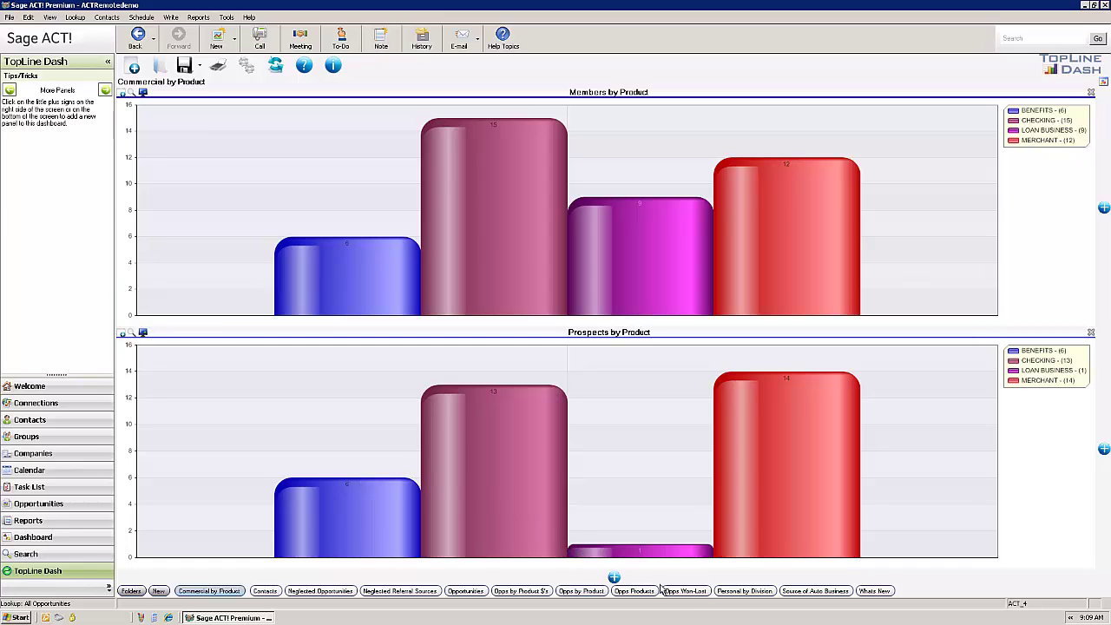
{"action": "left_click", "coordinate": [736, 591]}
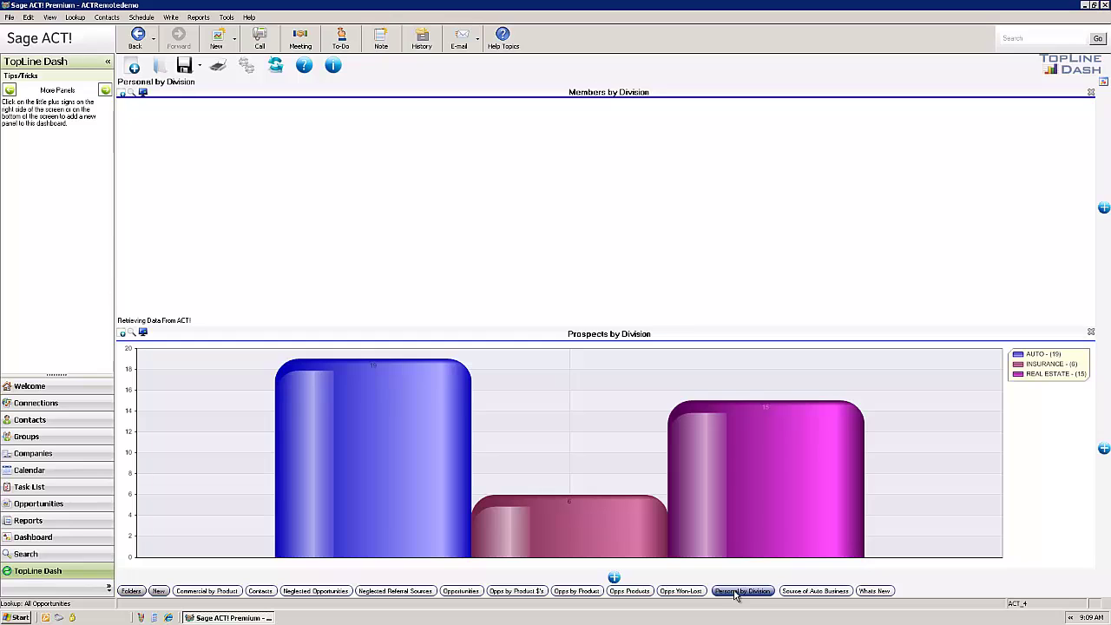
{"action": "left_click", "coordinate": [816, 591]}
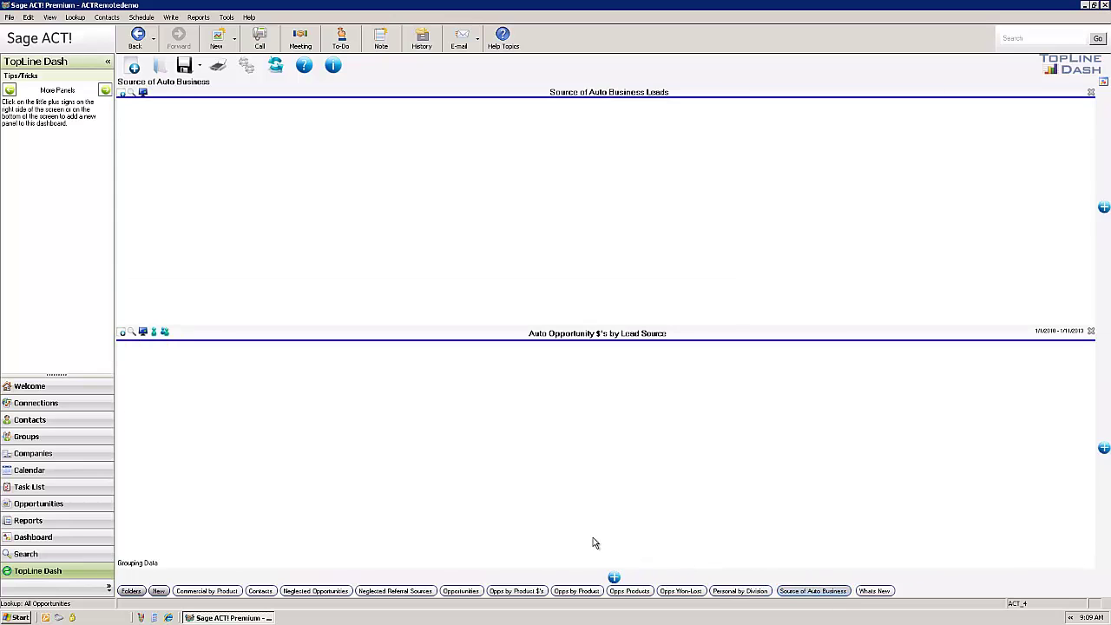